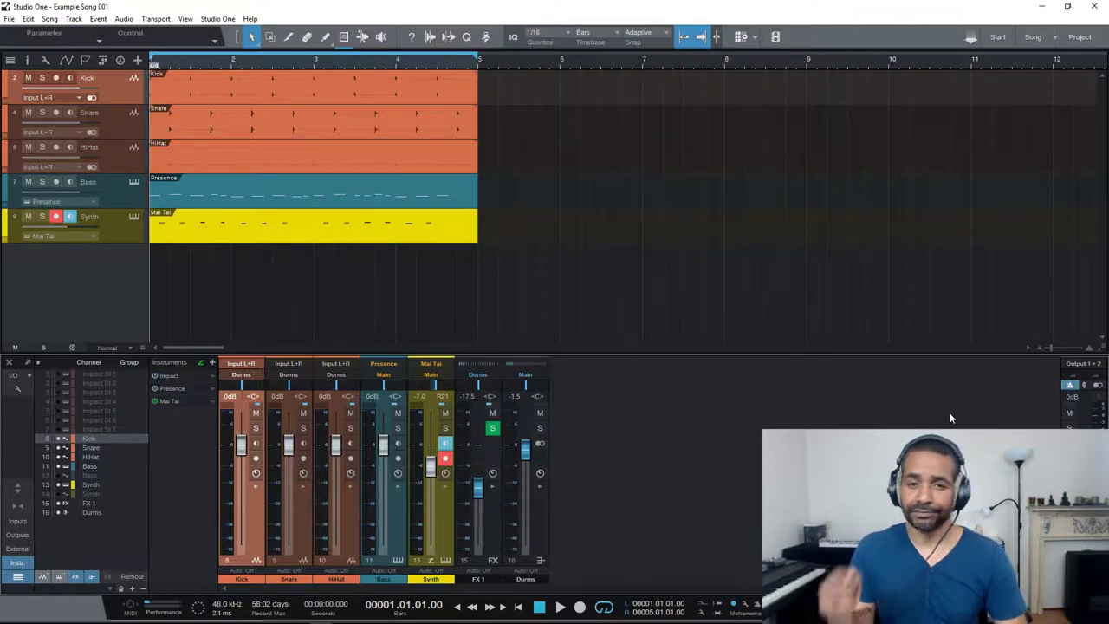
# Play Example Song 001 briefly, then stop it and return to the start
pyautogui.press('space')
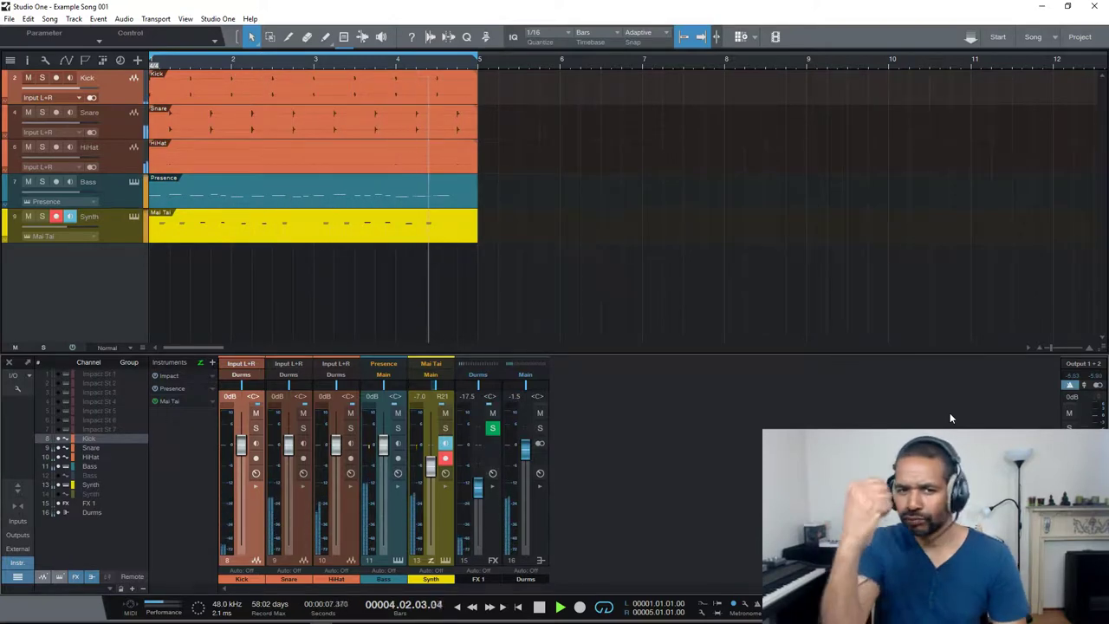
pyautogui.press('space')
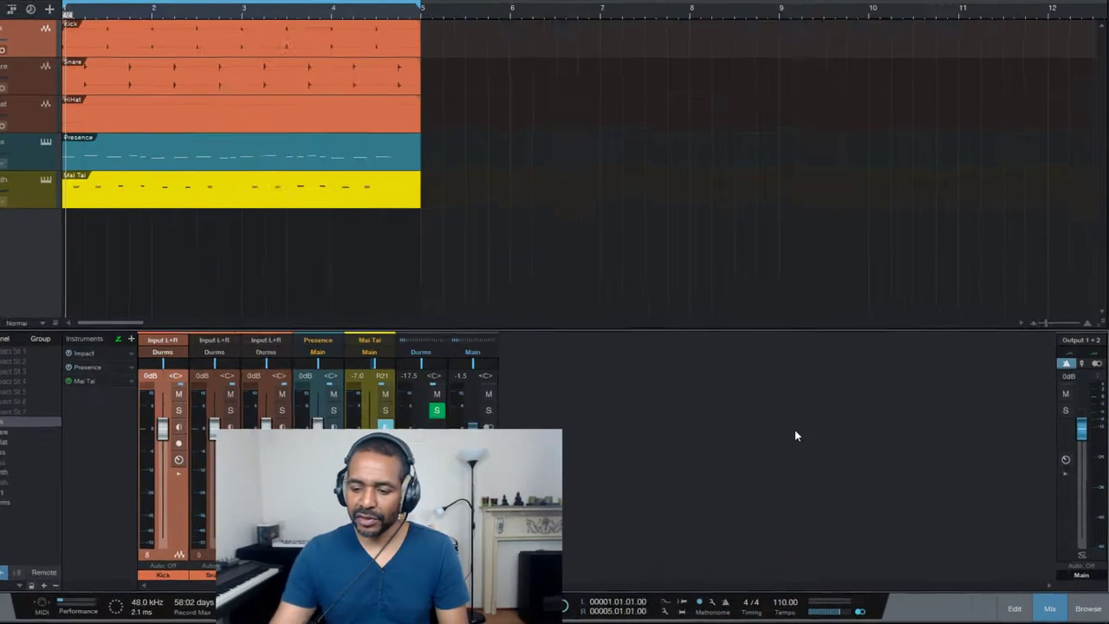
# In the browser's Files view, explore Sound Sets' Acoustic Drum Kits and Loops Loops folders
pyautogui.click(1089, 608)
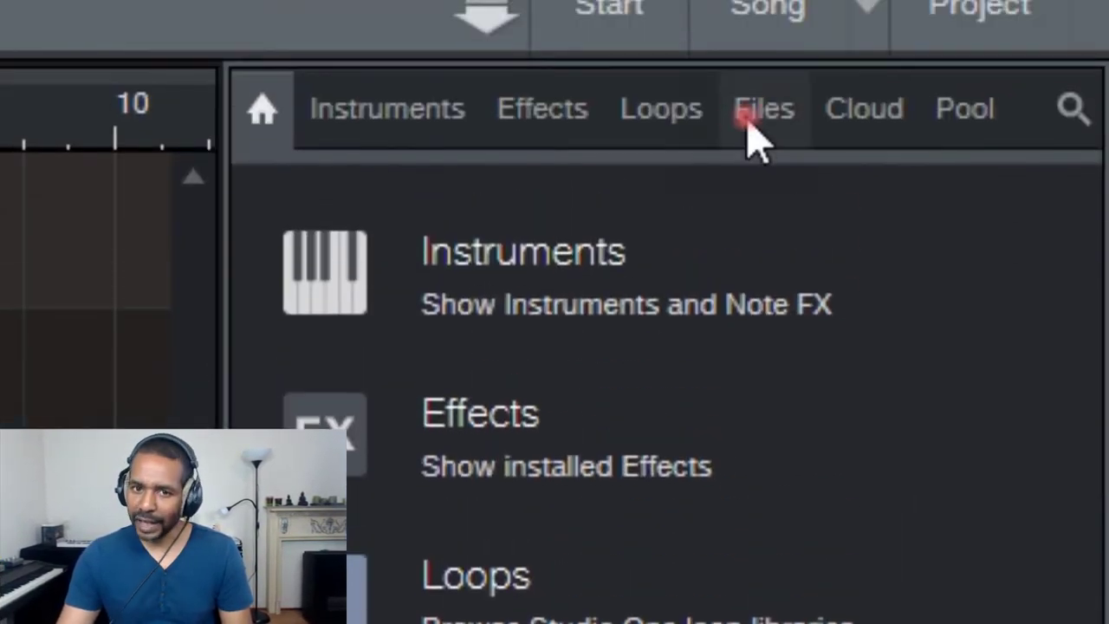
pyautogui.click(751, 125)
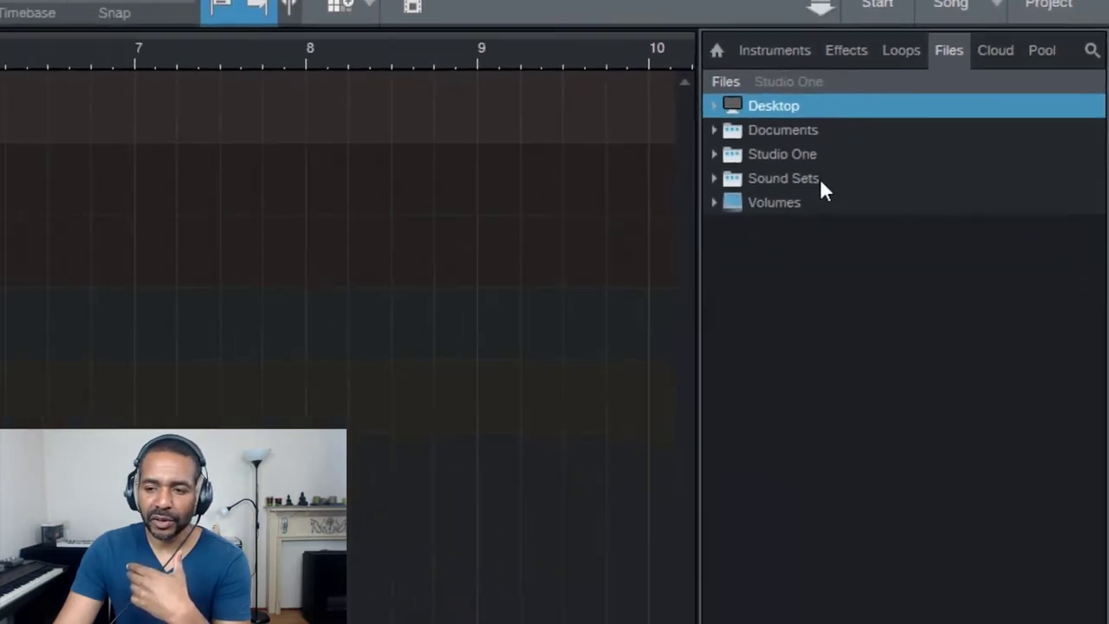
pyautogui.doubleClick(559, 342)
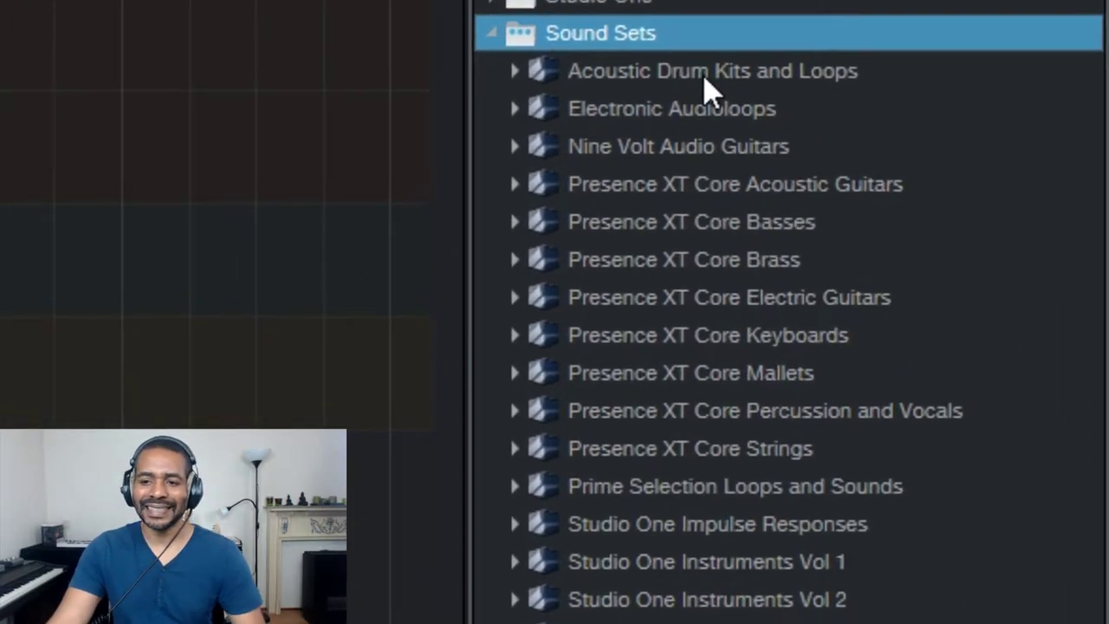
pyautogui.doubleClick(703, 75)
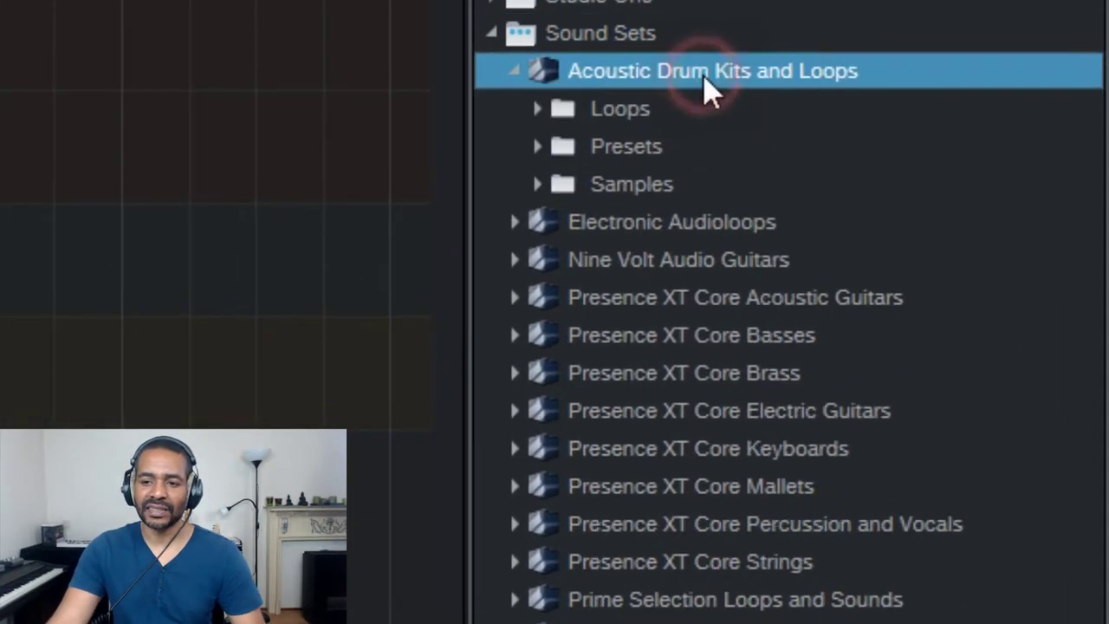
pyautogui.doubleClick(630, 110)
pyautogui.doubleClick(645, 148)
pyautogui.doubleClick(662, 185)
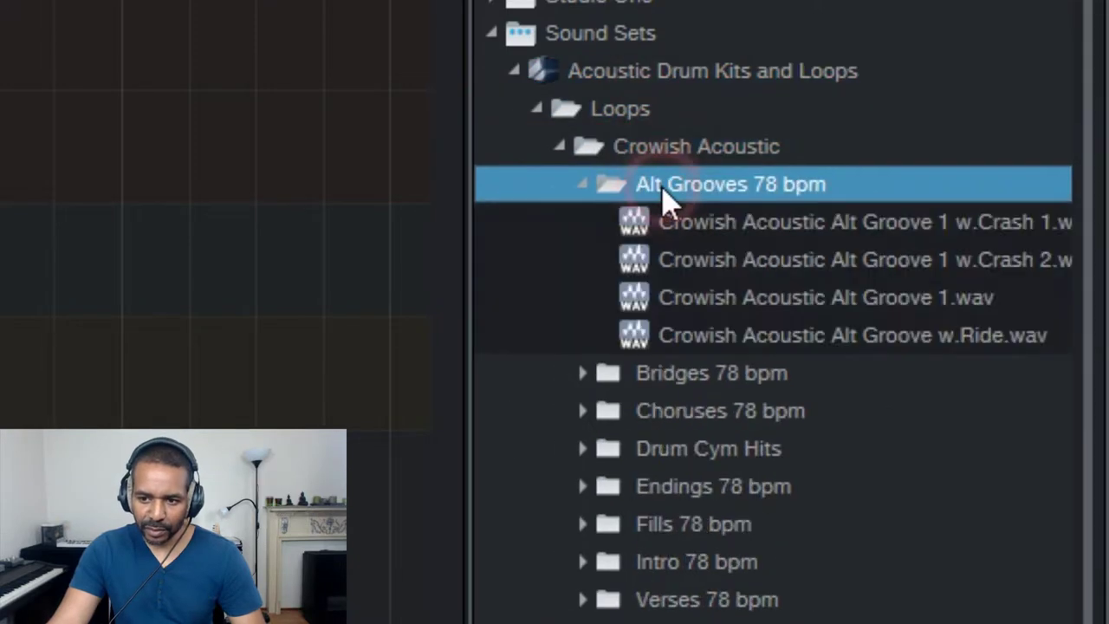
pyautogui.doubleClick(663, 185)
pyautogui.doubleClick(656, 149)
pyautogui.doubleClick(630, 110)
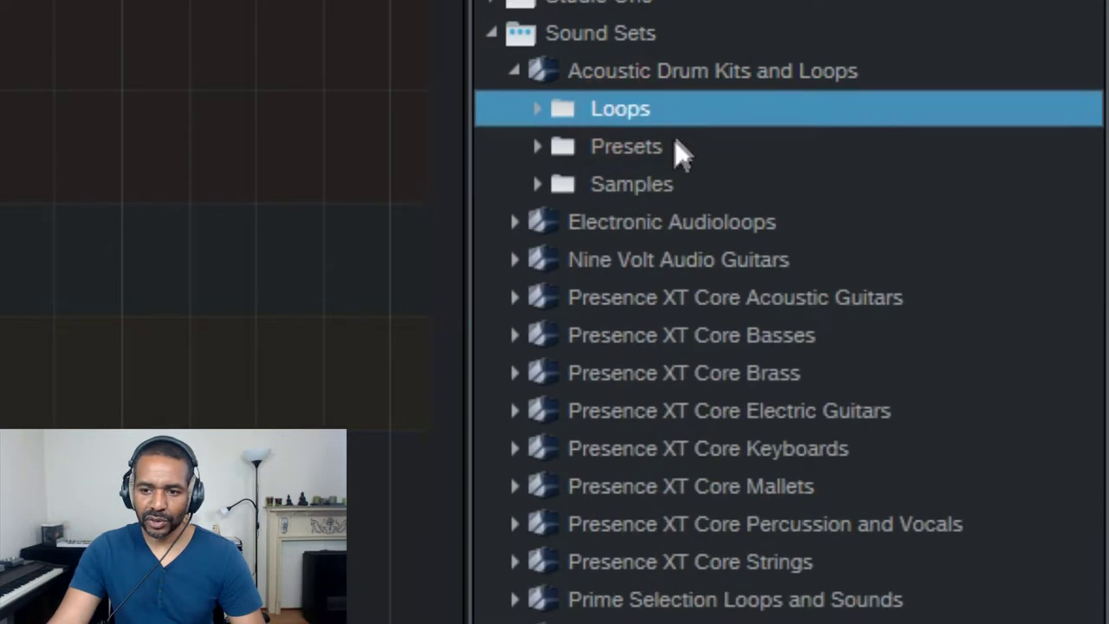
# Browse its Presets and Samples folders, then reveal Acoustic Drum Kits and Loops in Explorer
pyautogui.doubleClick(640, 148)
pyautogui.doubleClick(643, 147)
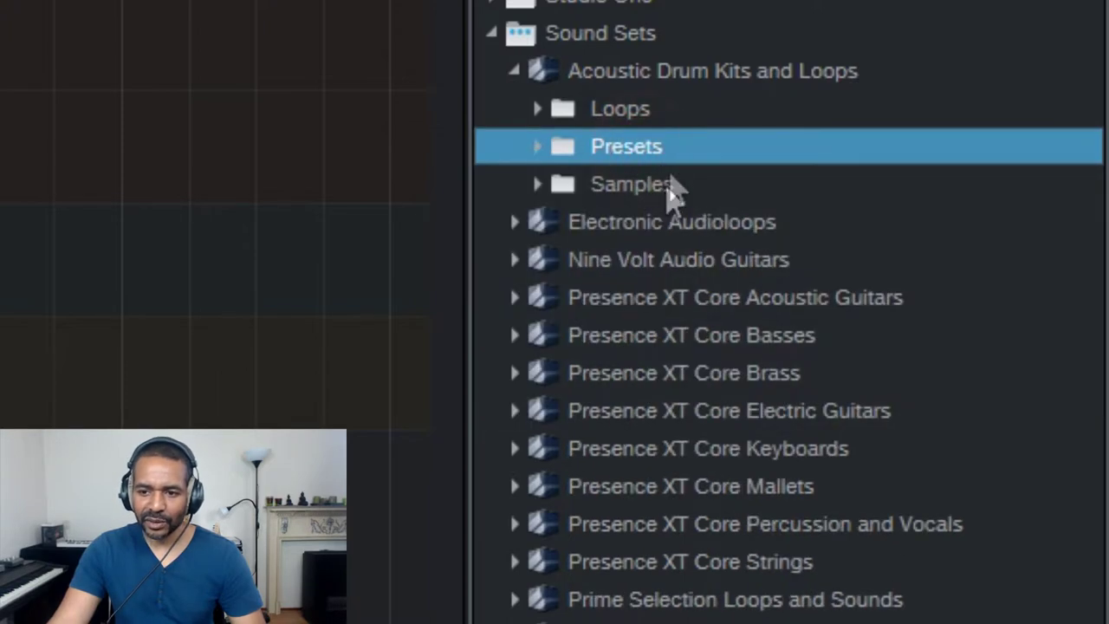
pyautogui.doubleClick(665, 185)
pyautogui.doubleClick(658, 225)
pyautogui.doubleClick(674, 263)
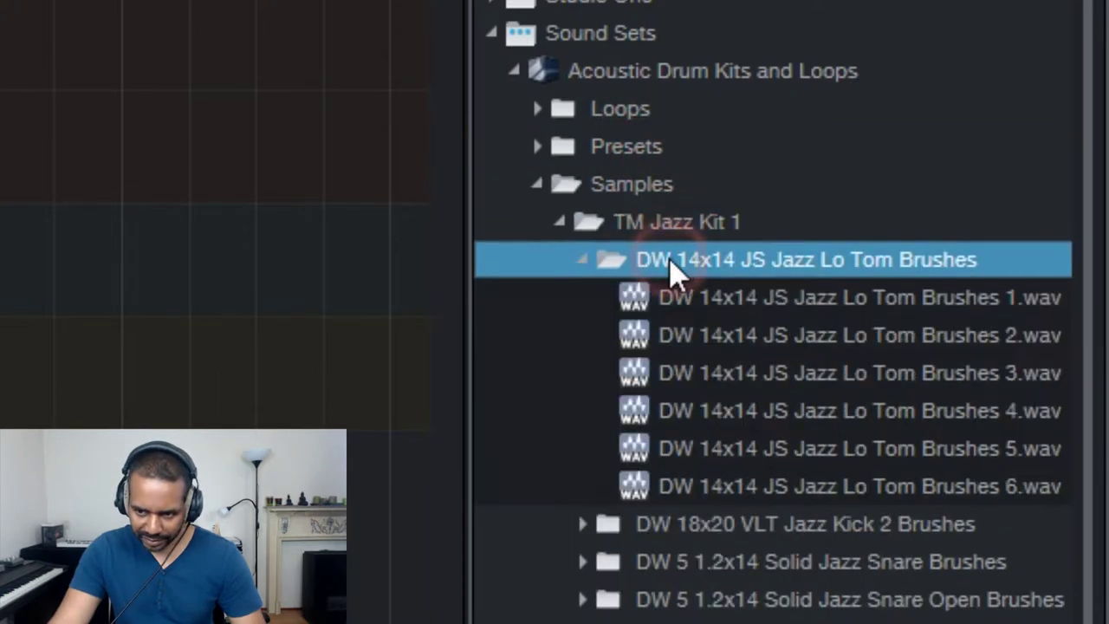
pyautogui.doubleClick(669, 262)
pyautogui.doubleClick(657, 224)
pyautogui.doubleClick(628, 184)
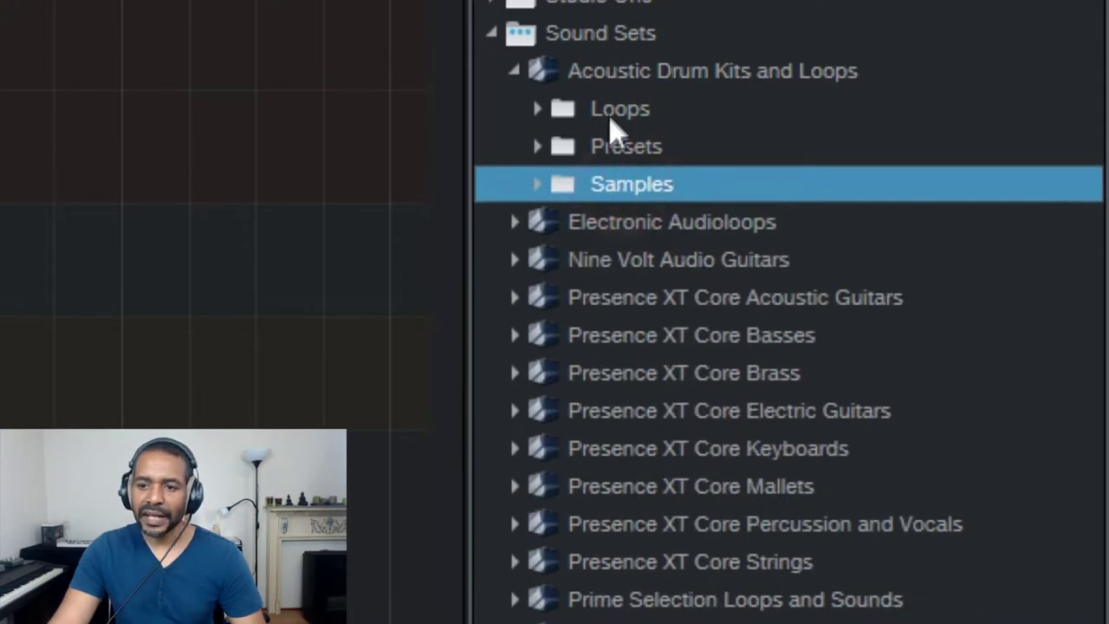
pyautogui.doubleClick(607, 74)
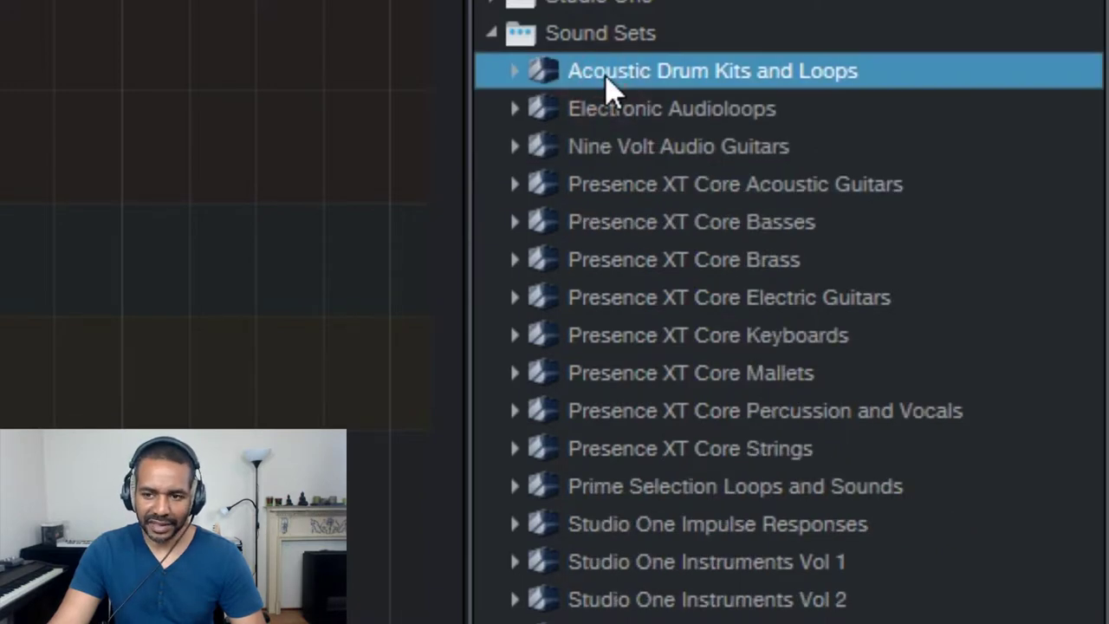
pyautogui.rightClick(689, 86)
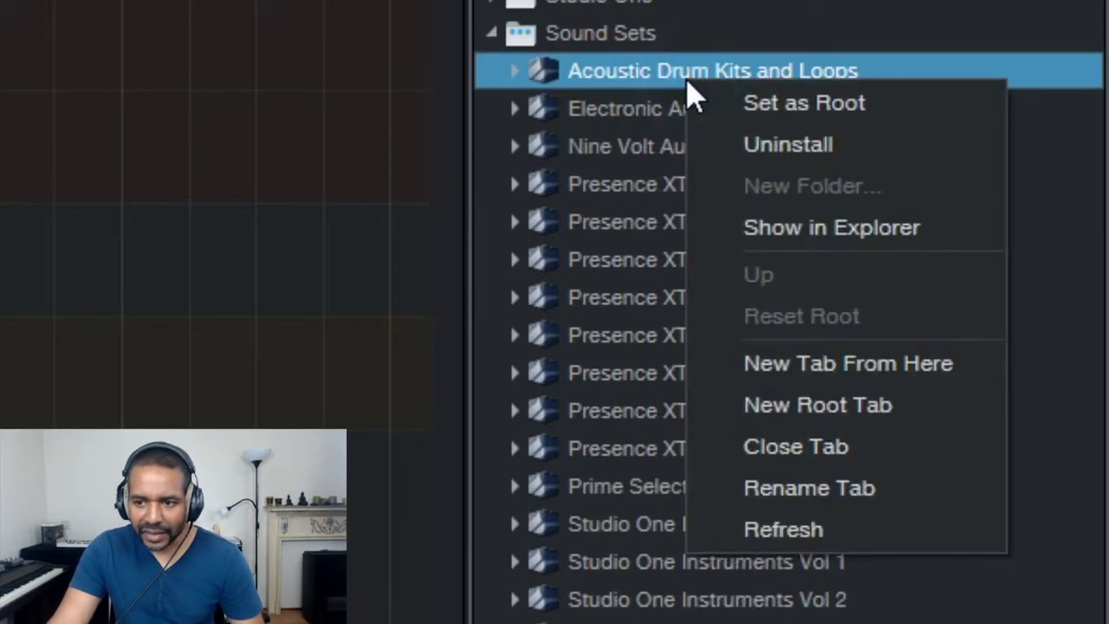
pyautogui.click(966, 229)
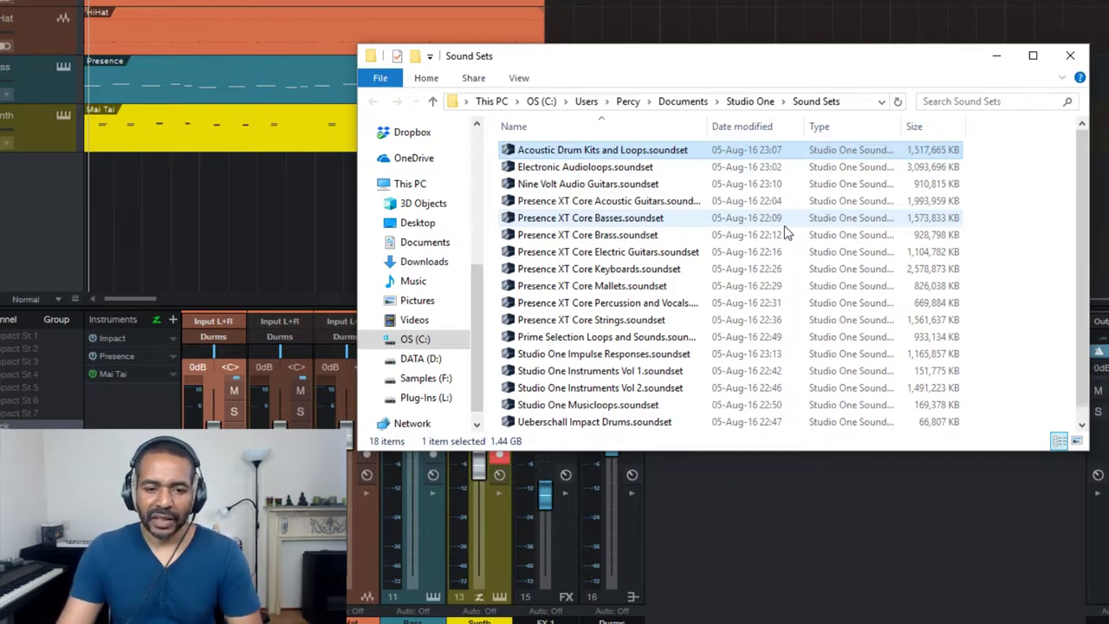
# Go up from Sound Sets to the Studio One documents folder and check Sound Sets' size
pyautogui.click(433, 104)
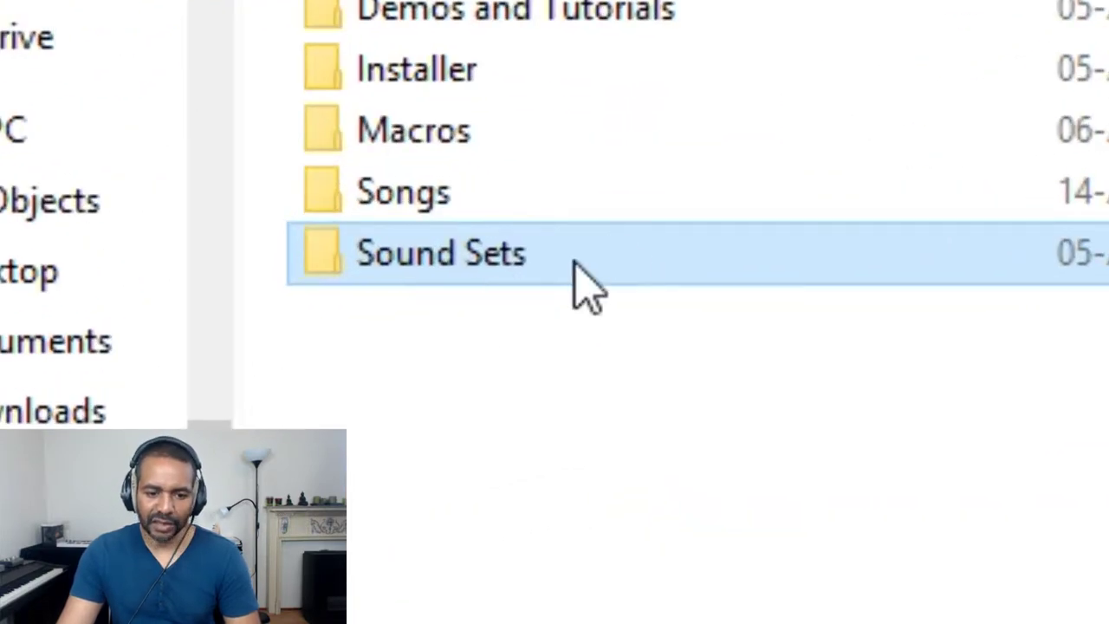
pyautogui.moveTo(576, 266)
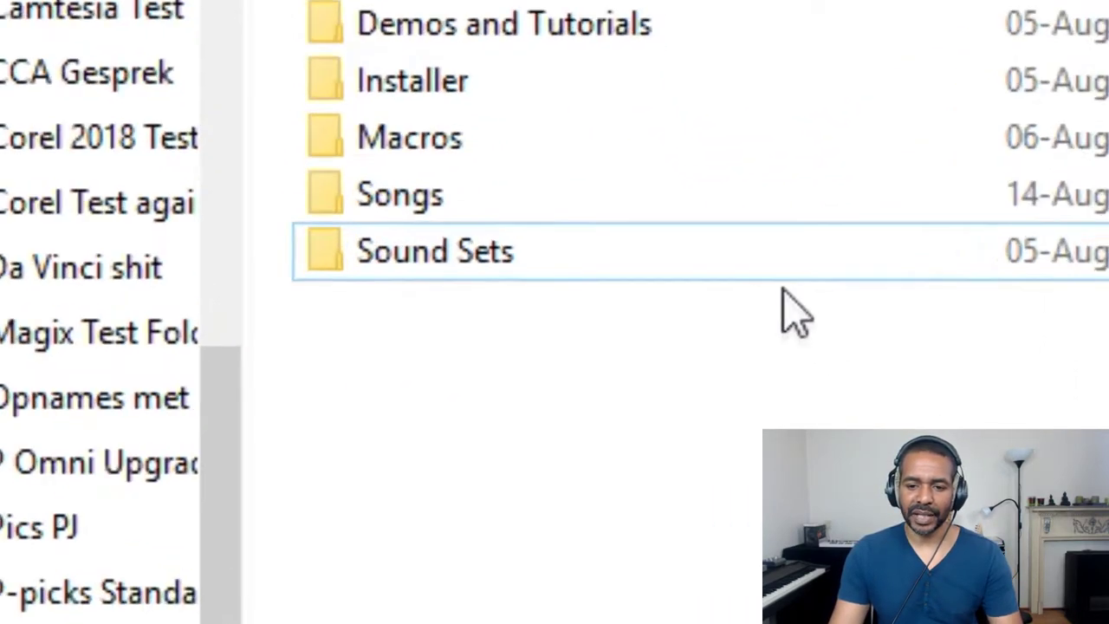
# Move the Sound Sets folder from Documents\Studio One into L:\PreSonus
pyautogui.click(776, 267)
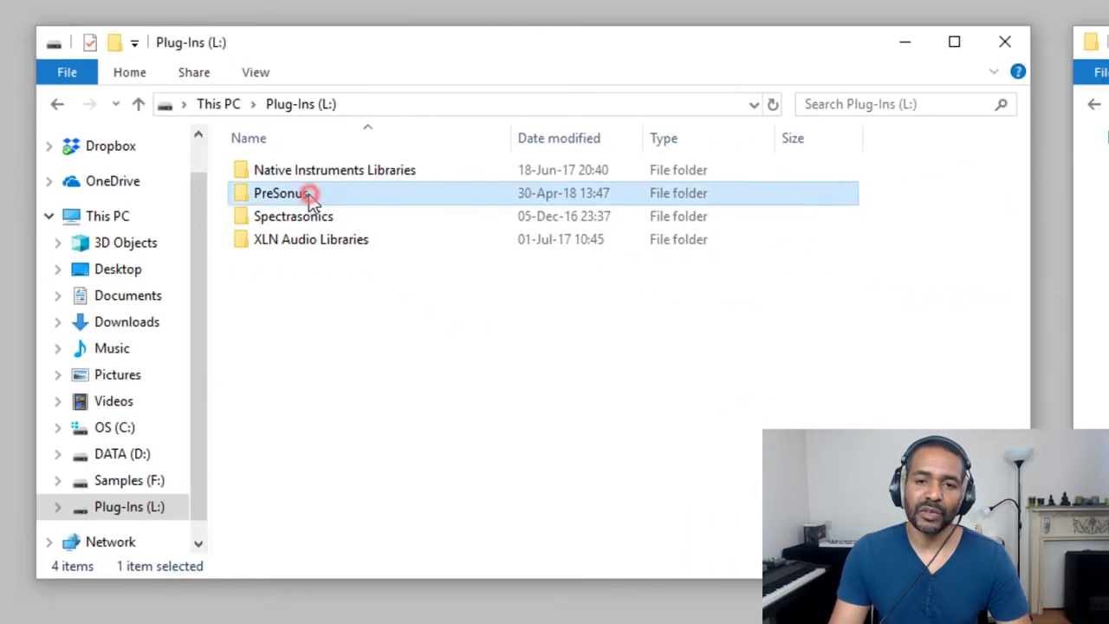
pyautogui.doubleClick(308, 216)
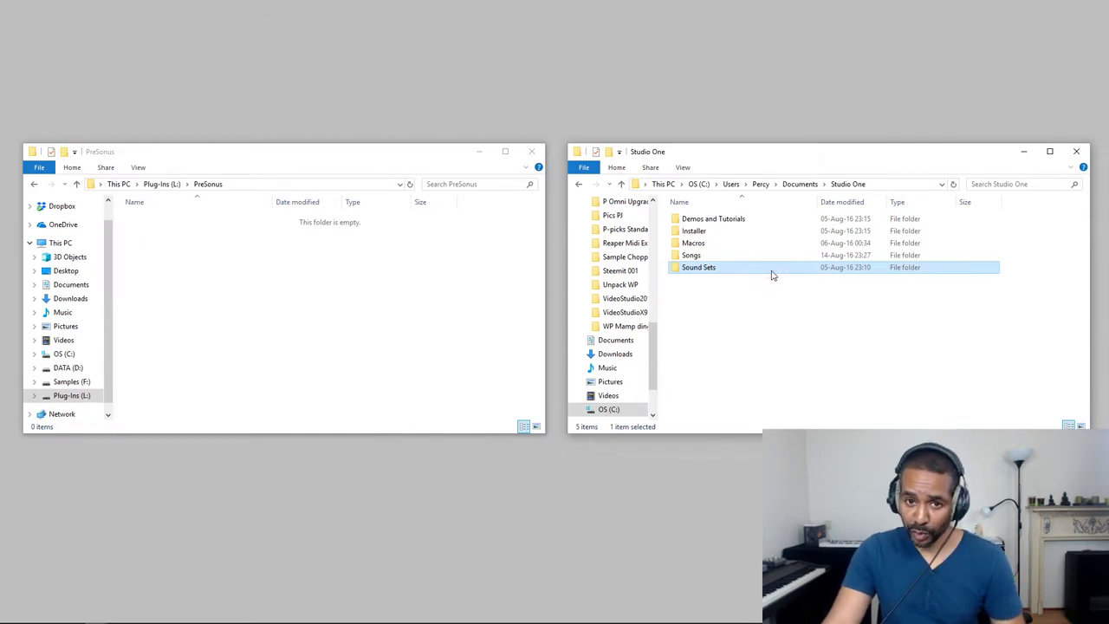
pyautogui.moveTo(773, 275); pyautogui.dragTo(337, 312)
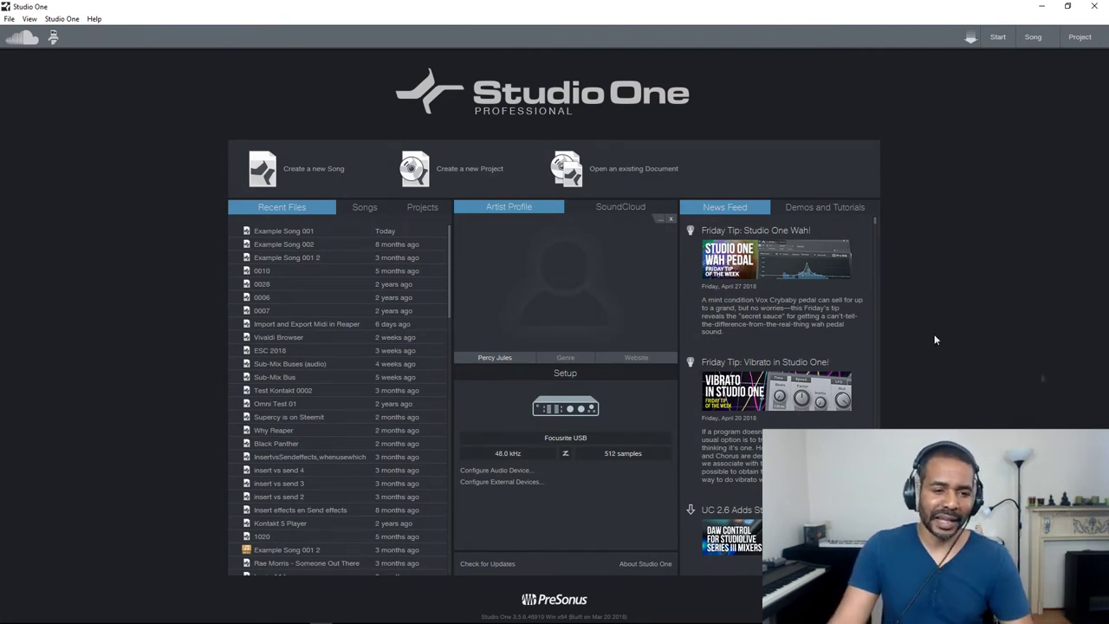
# Reopen Example Song 001, dismiss the 17 missing files warning, and start playback
pyautogui.click(288, 231)
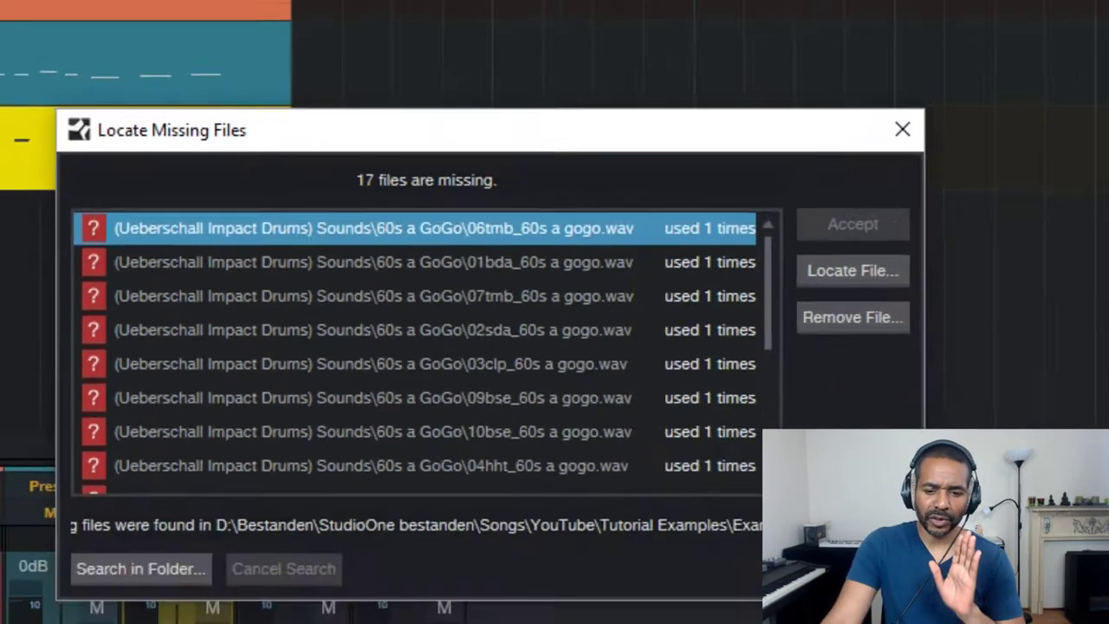
pyautogui.click(649, 466)
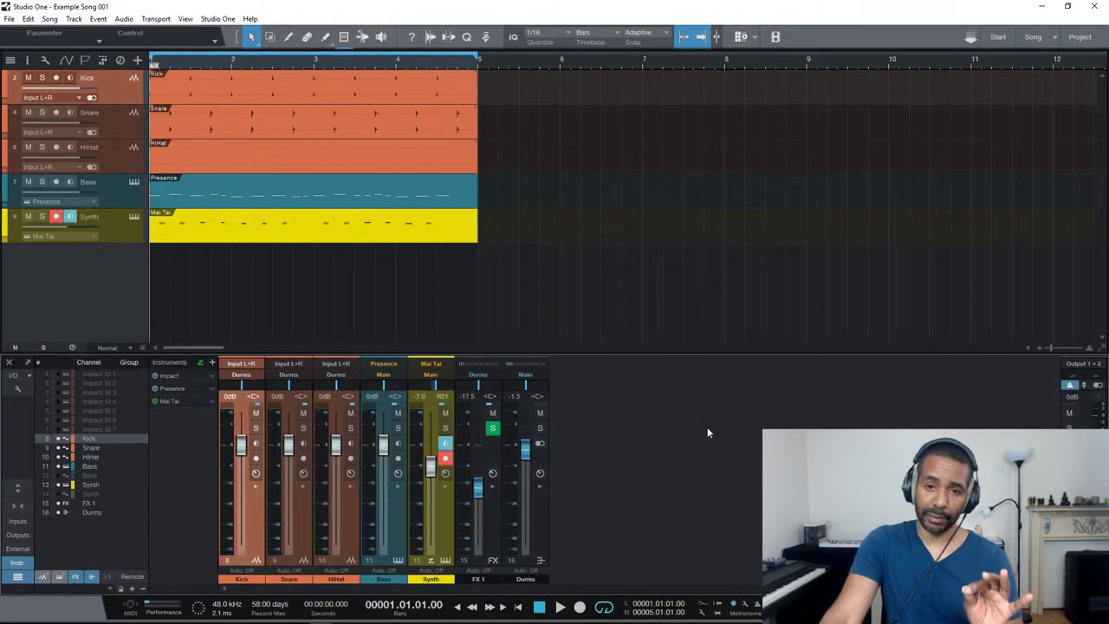
pyautogui.press('space')
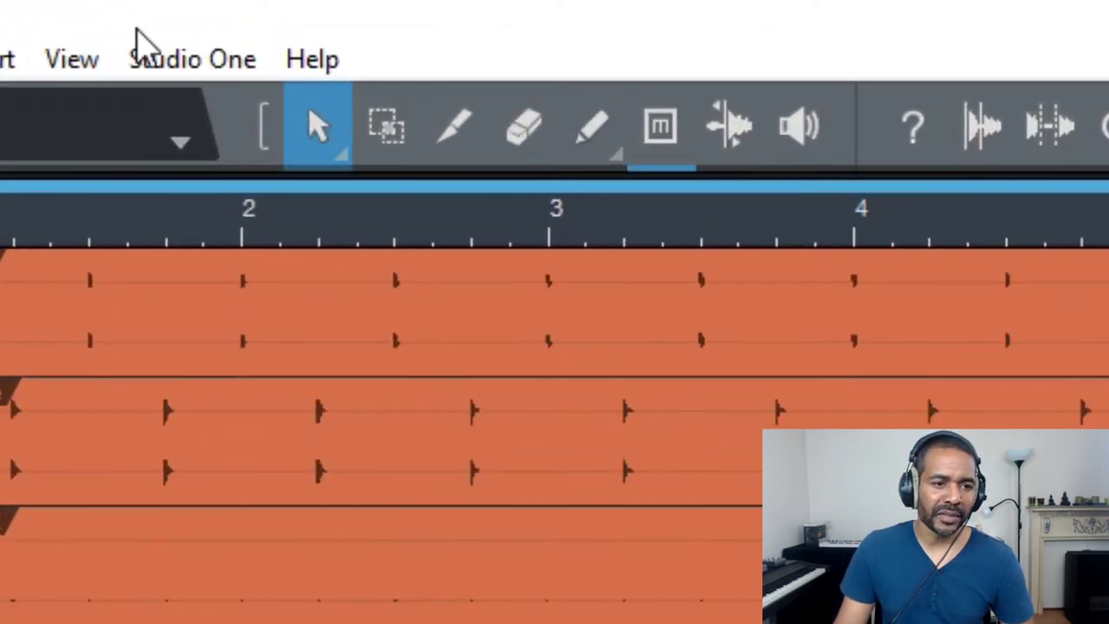
# In Options > Locations > Sound Sets, add L:\PreSonus\Sound Sets, then Apply and OK
pyautogui.click(185, 37)
pyautogui.click(477, 595)
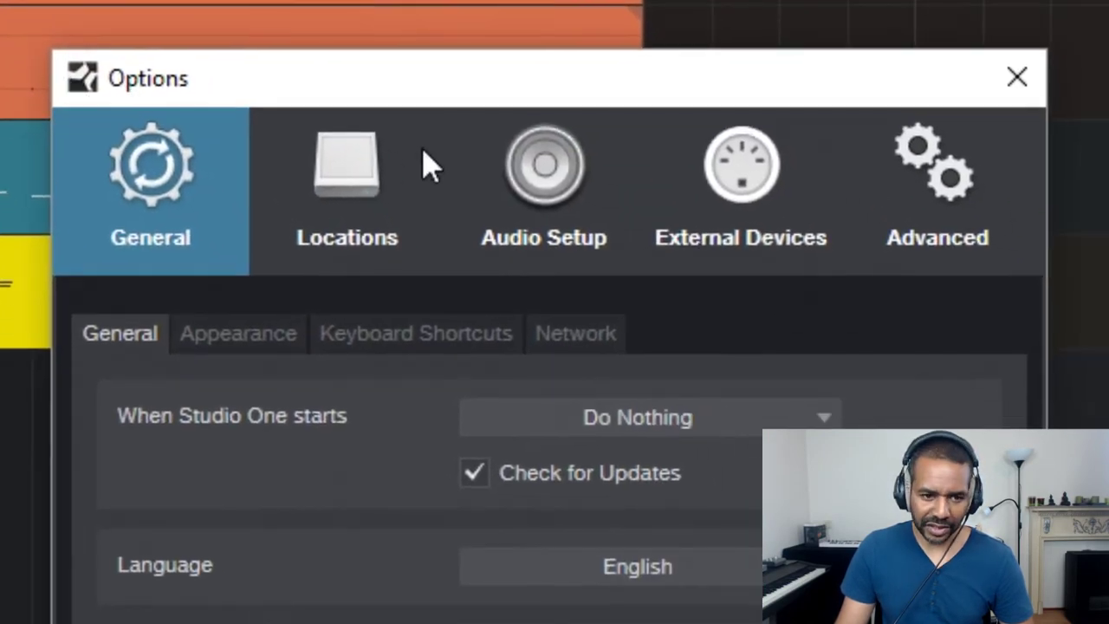
pyautogui.click(346, 169)
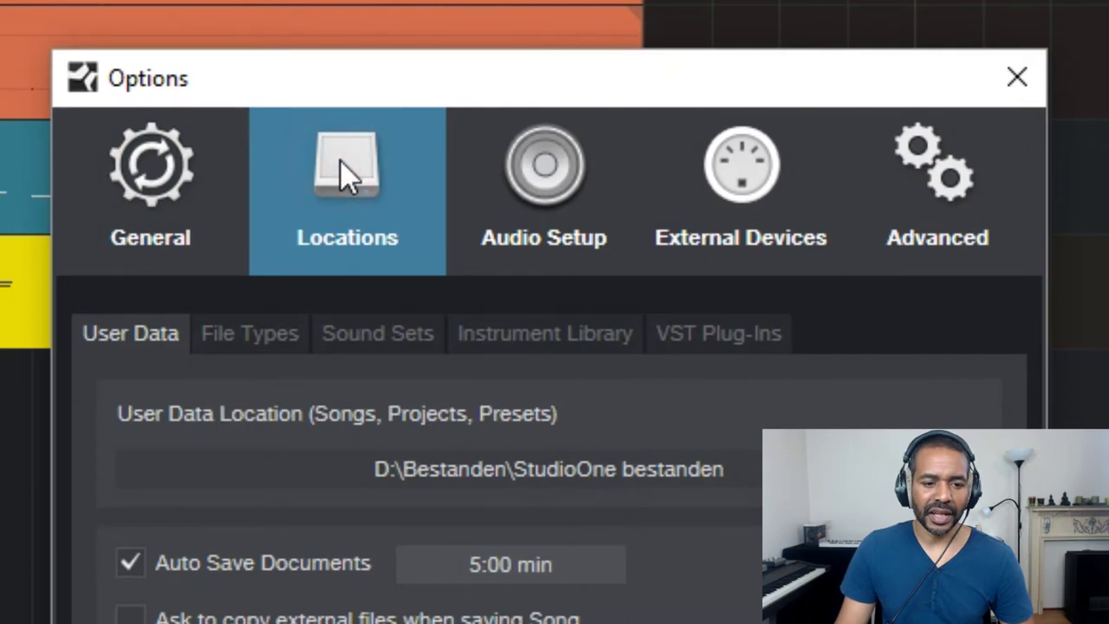
pyautogui.click(381, 333)
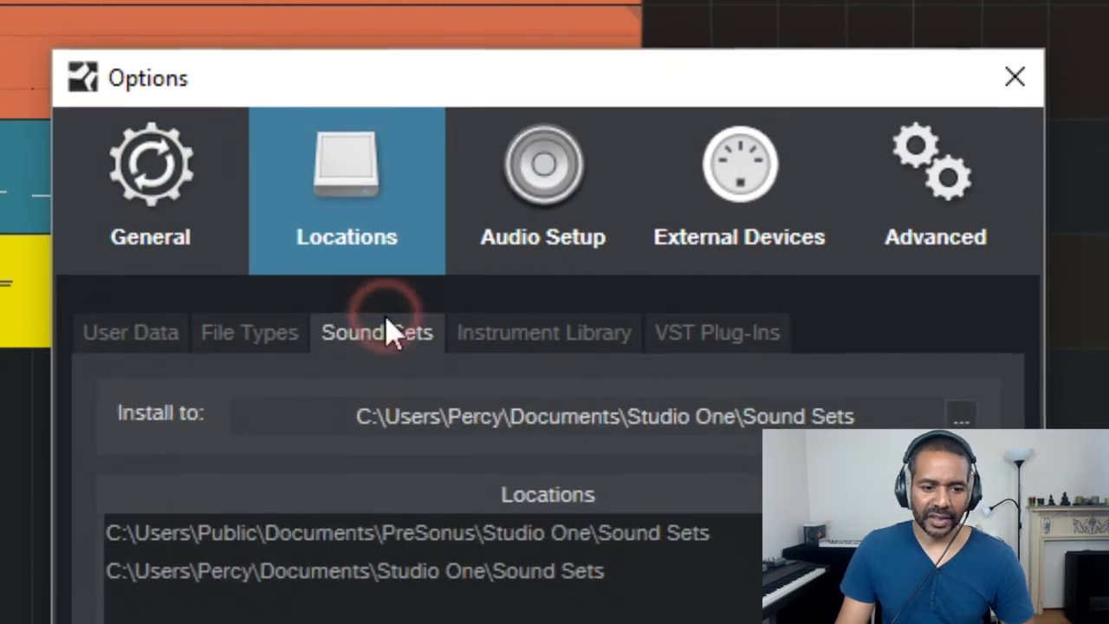
pyautogui.click(507, 581)
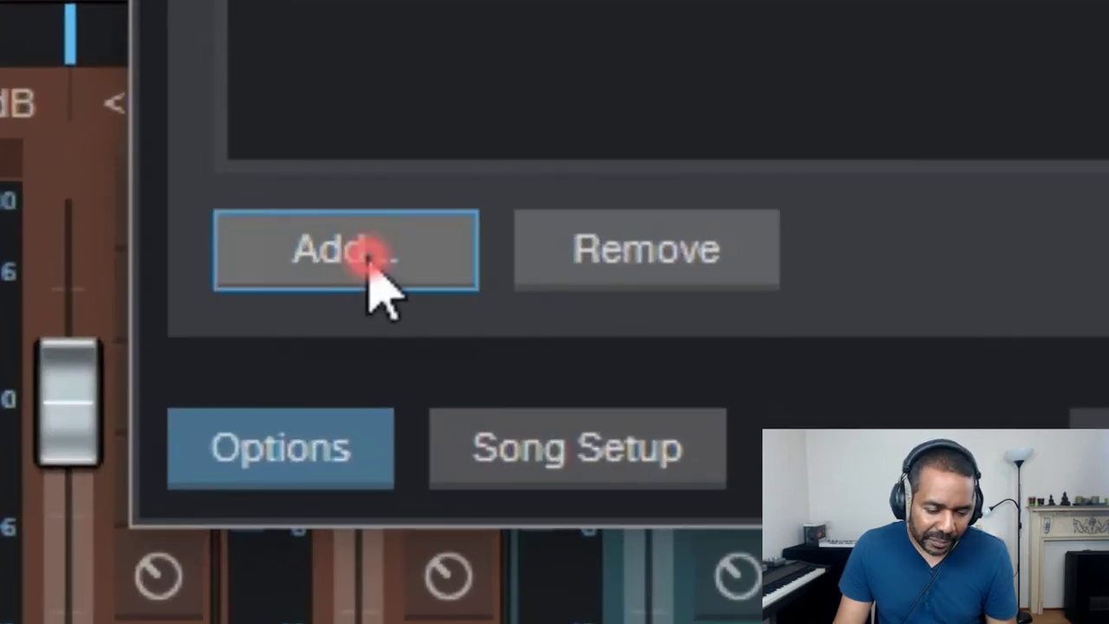
pyautogui.click(147, 510)
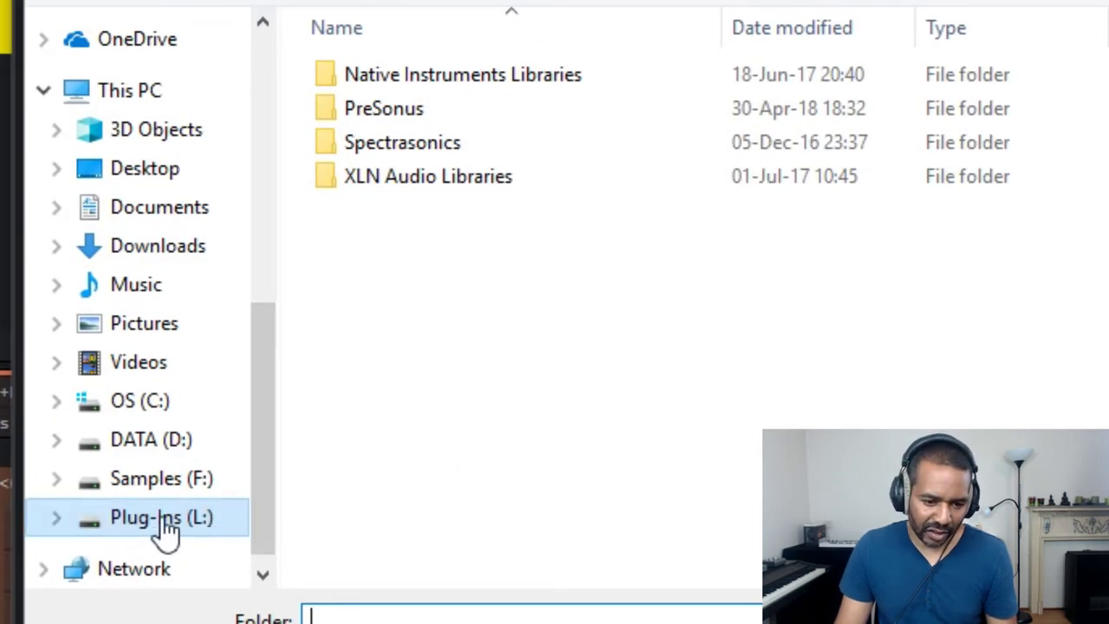
pyautogui.doubleClick(392, 106)
pyautogui.click(425, 77)
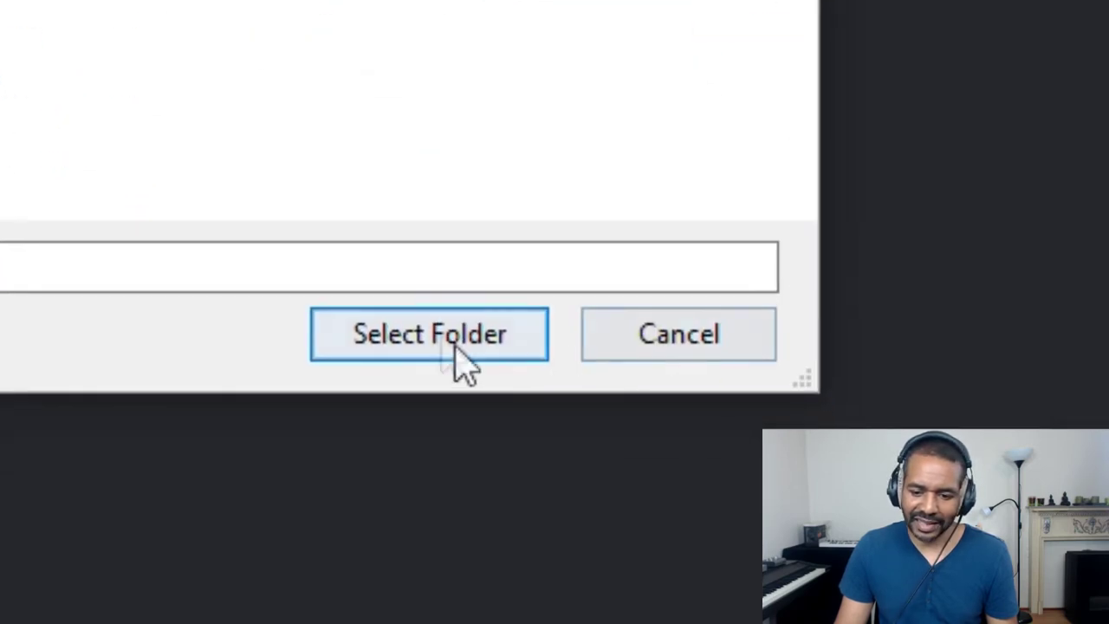
pyautogui.click(433, 333)
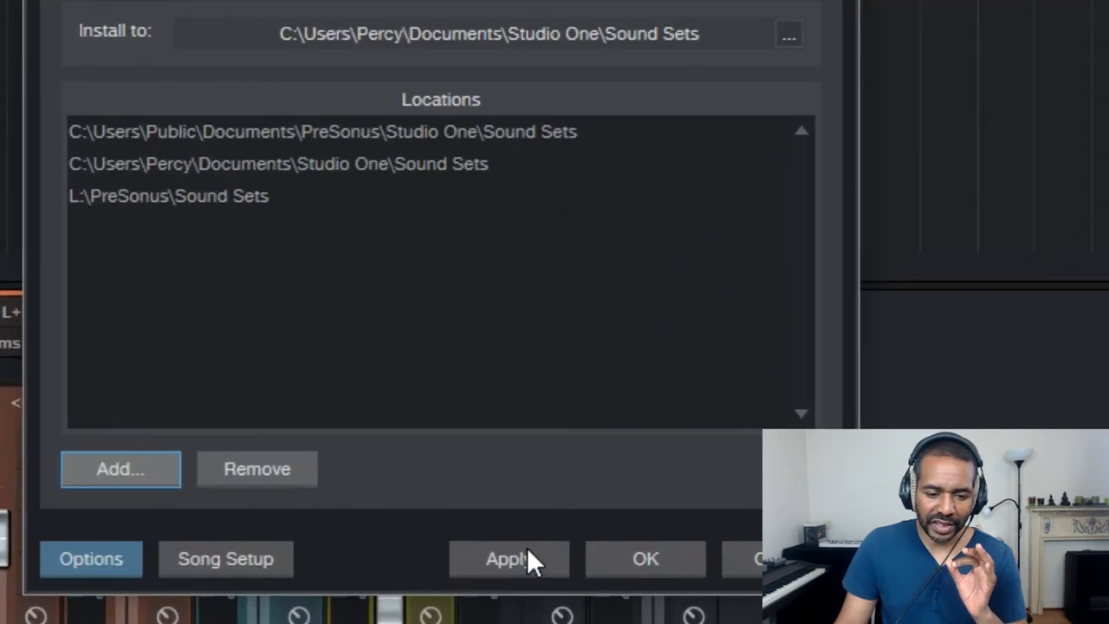
pyautogui.click(340, 556)
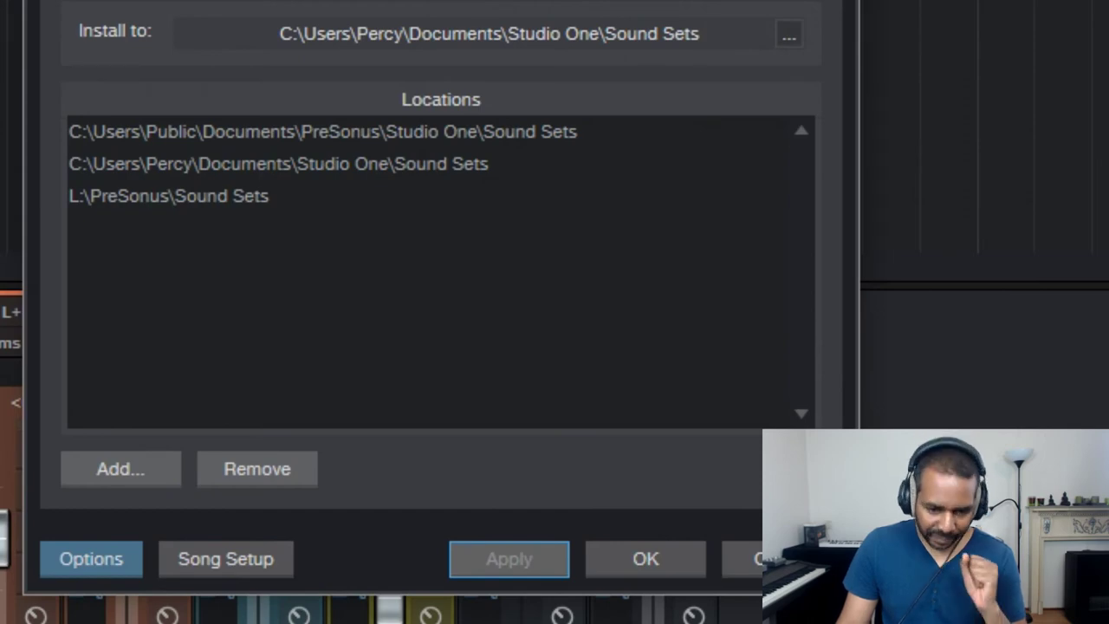
pyautogui.click(669, 555)
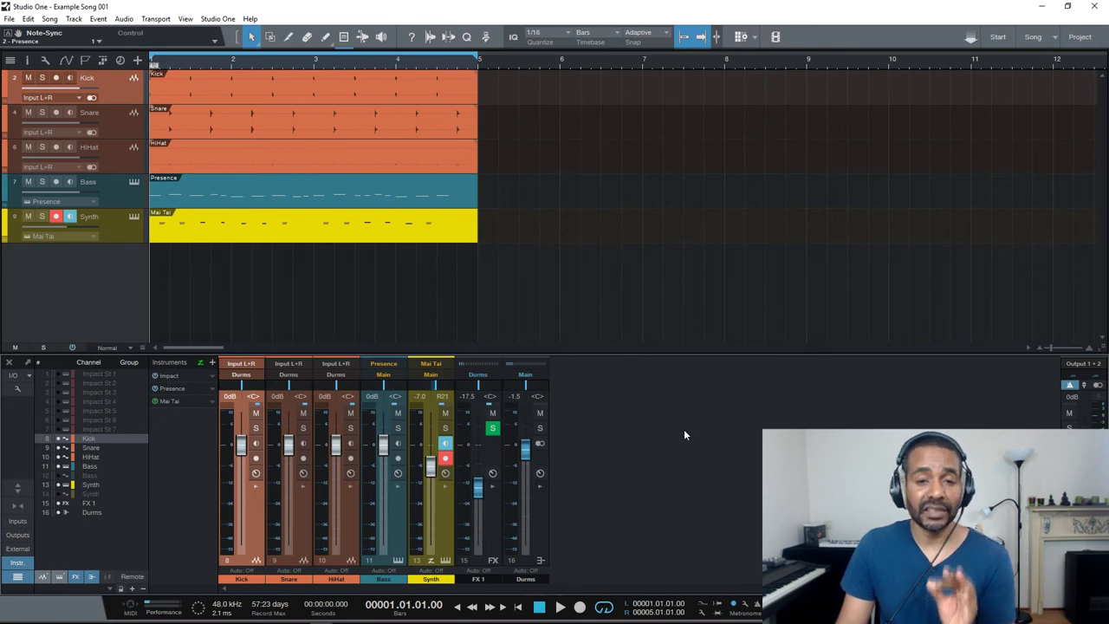
# Play Example Song 001 again to confirm it sounds, then stop near bar 4
pyautogui.press('space')
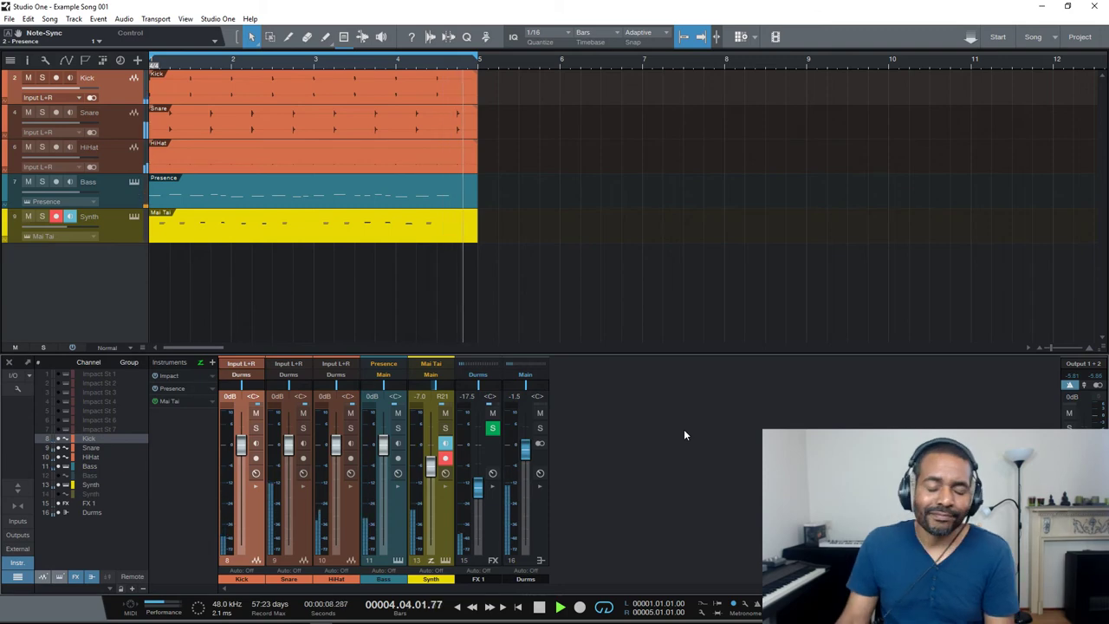
pyautogui.press('space')
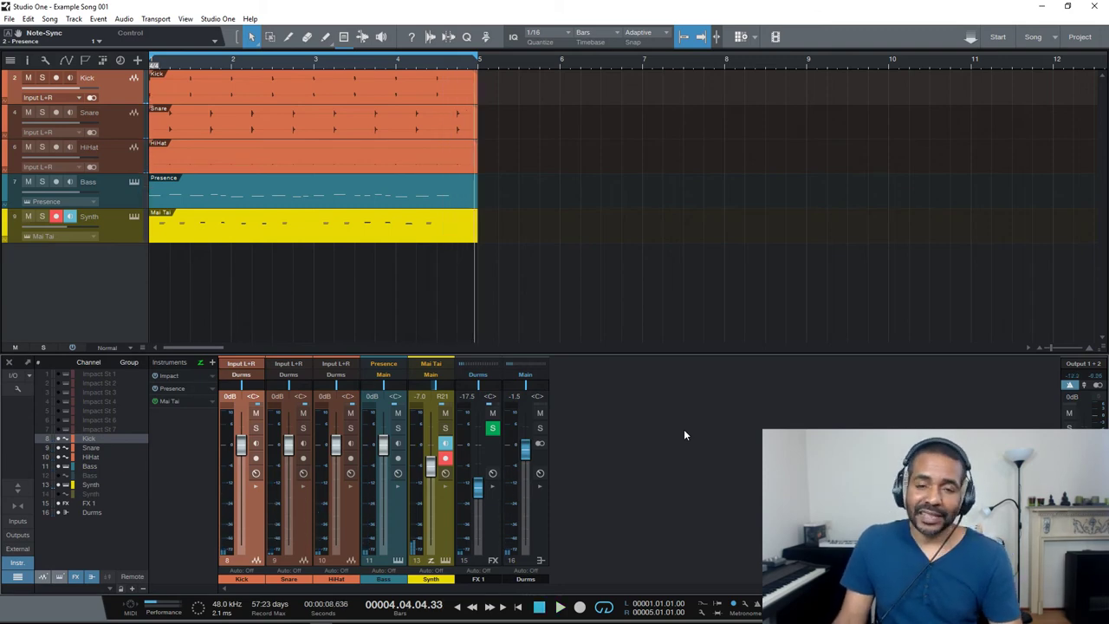